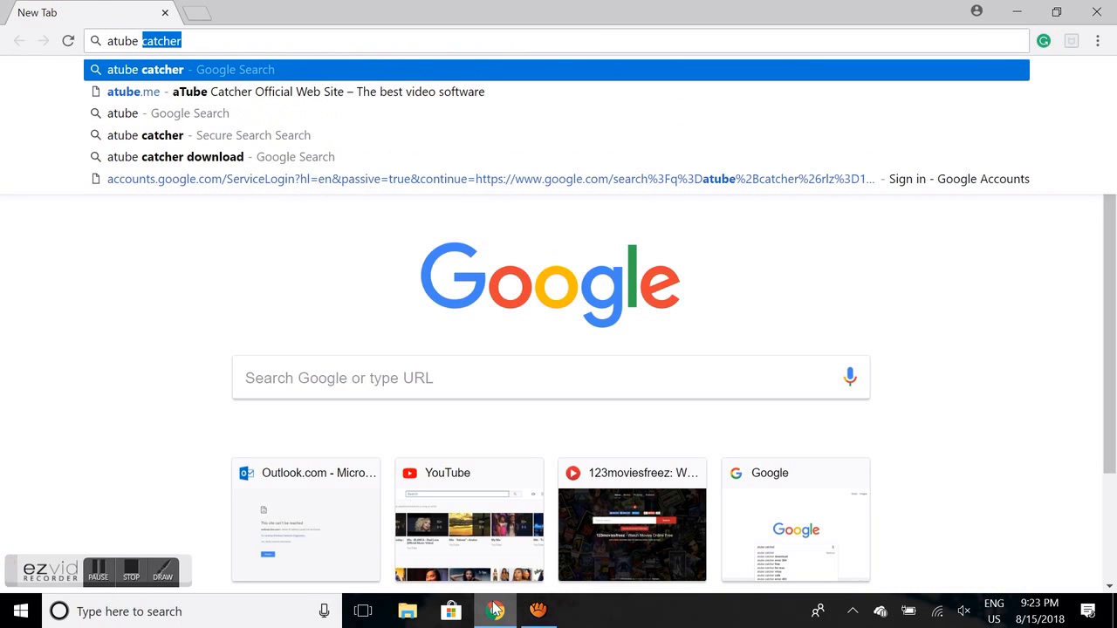
# - Search Google for atube catcher, view the official aTube Catcher website from the results, and close the browser
pyautogui.press('Return')
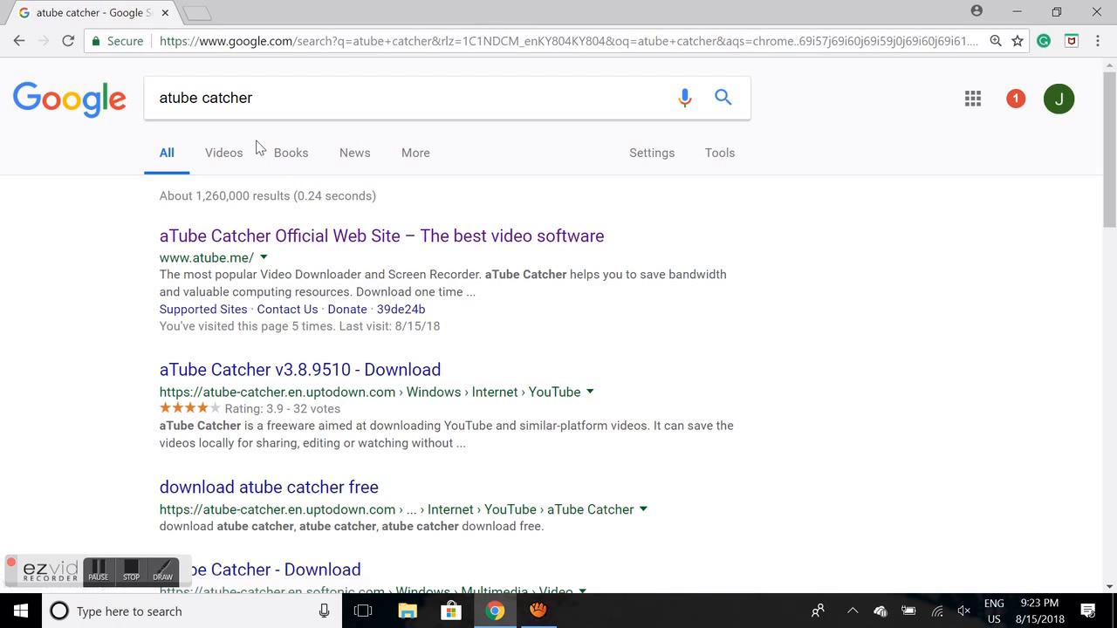
pyautogui.click(332, 233)
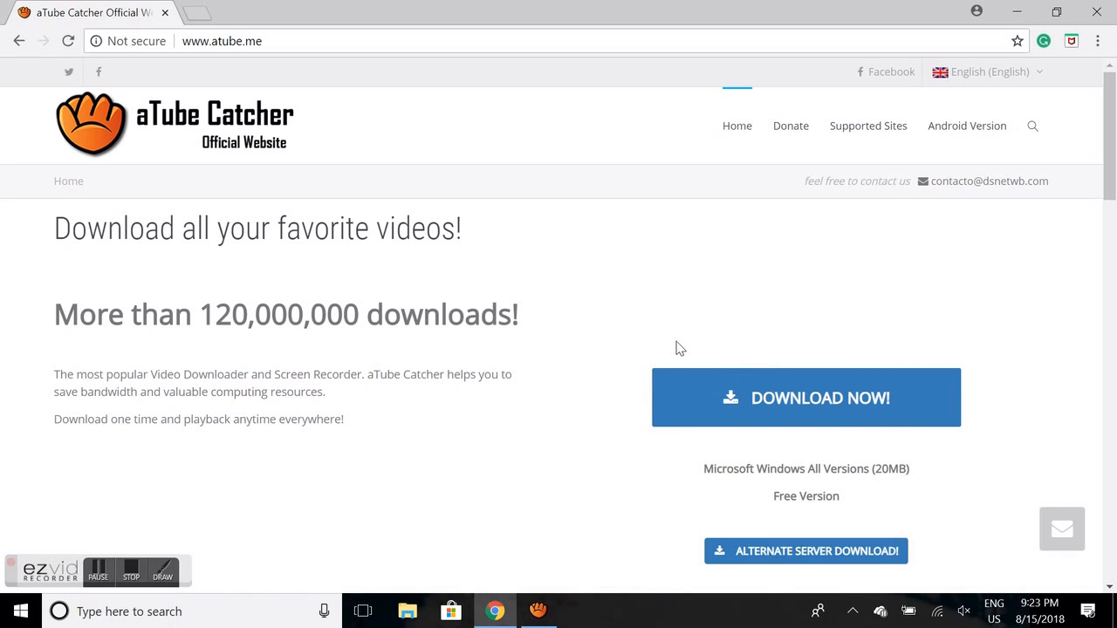
pyautogui.click(1097, 11)
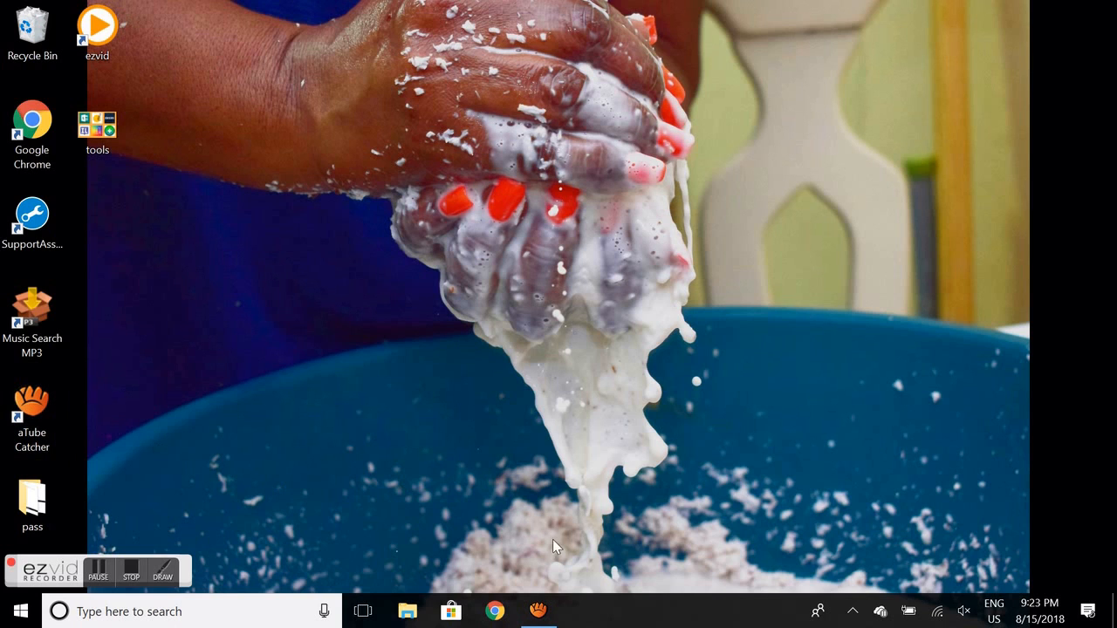
# - Bring up the aTube Catcher program and load youtube.com in a new Chrome tab
pyautogui.click(548, 616)
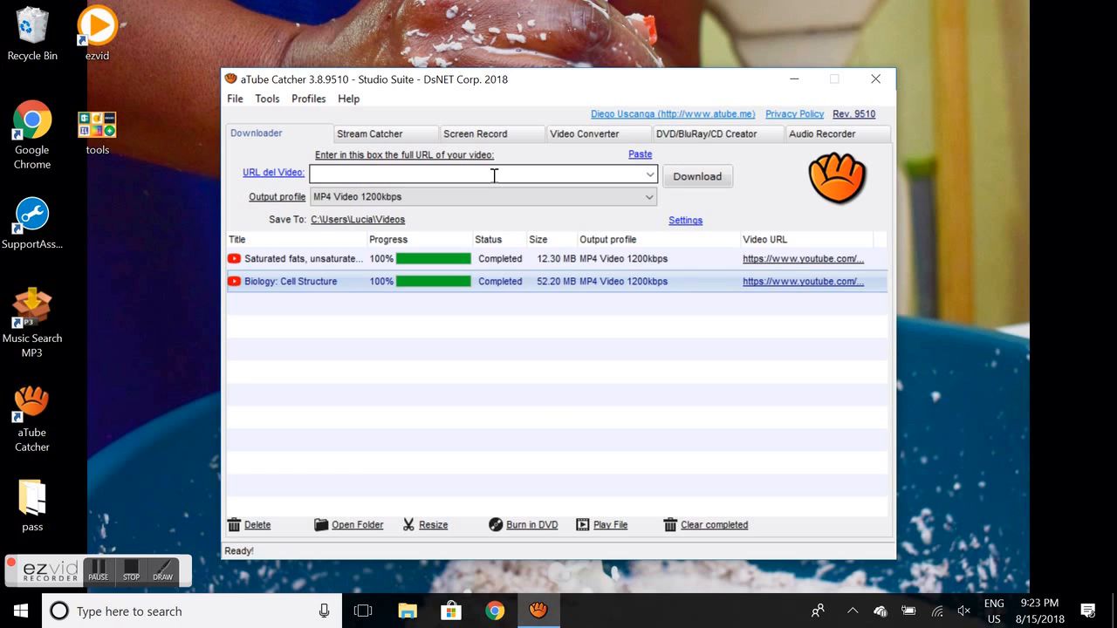
pyautogui.click(493, 612)
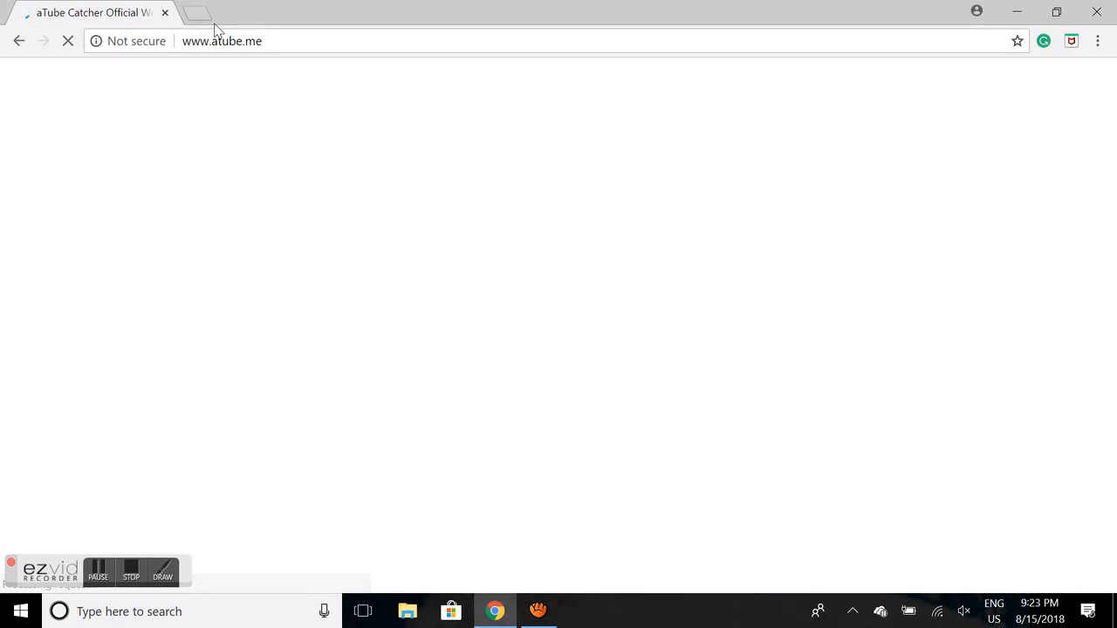
pyautogui.click(207, 18)
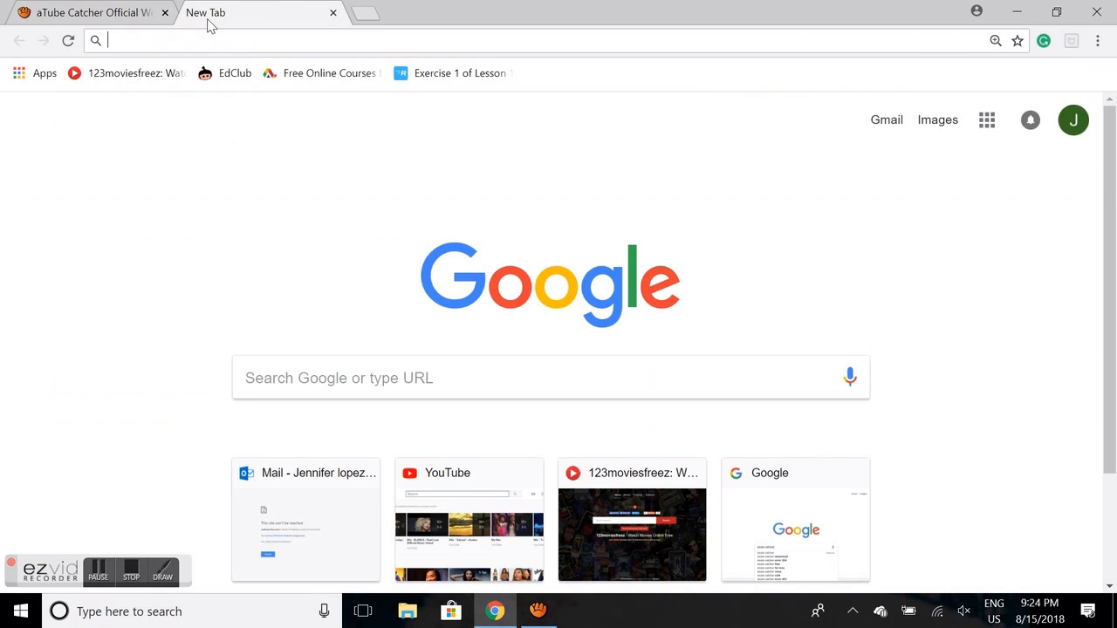
pyautogui.write('youtube.com')
pyautogui.press('Return')
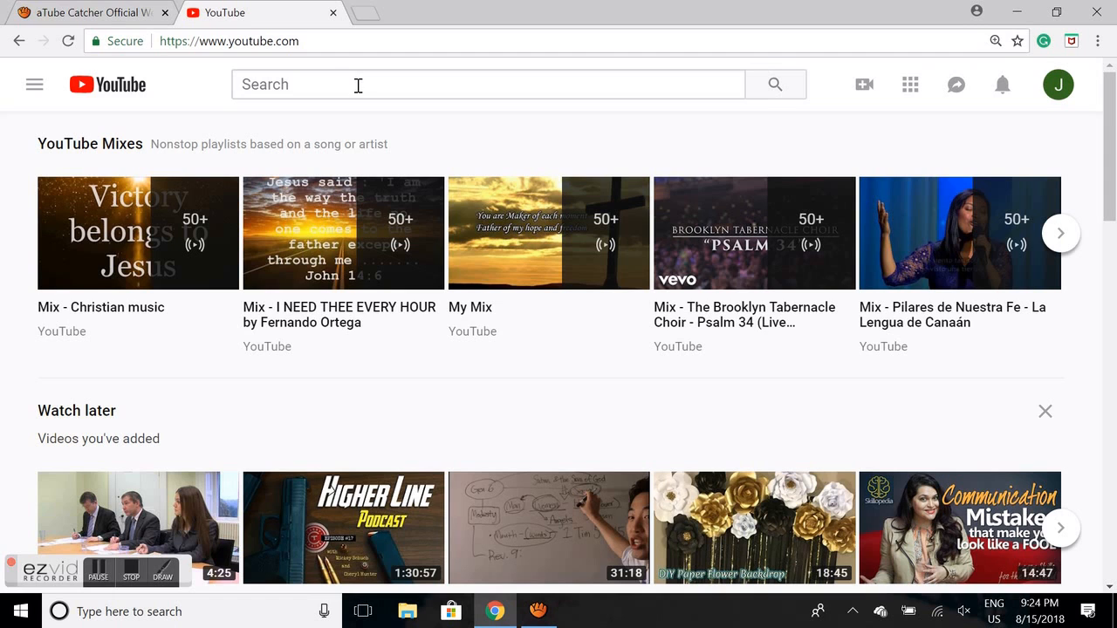
# - Search YouTube for "social studies"
pyautogui.click(357, 85)
pyautogui.write('s')
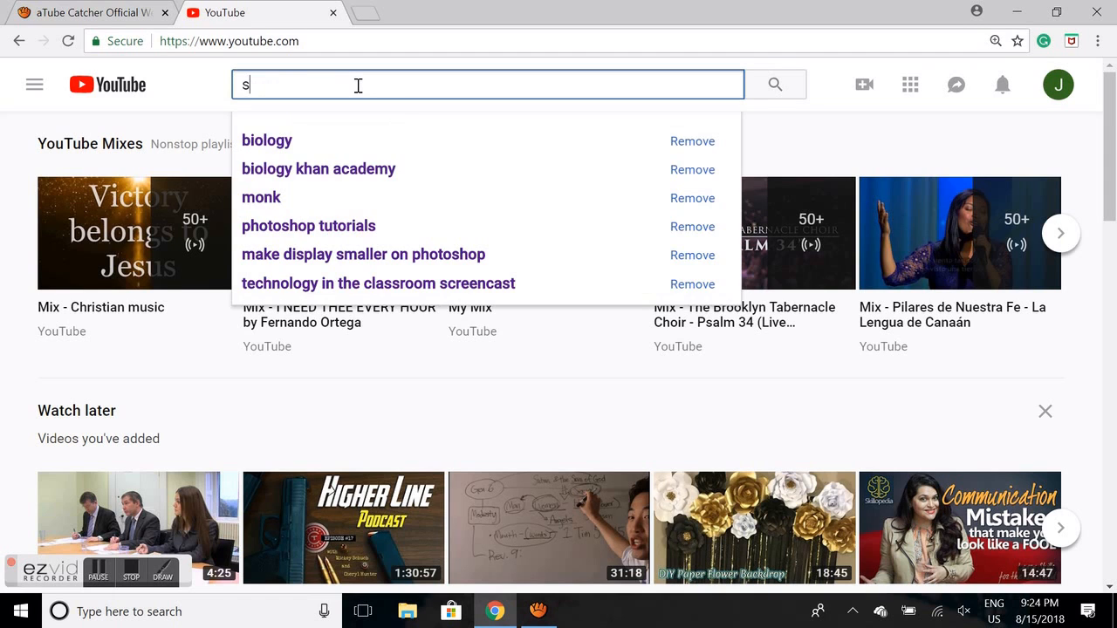
pyautogui.write('ocial studie')
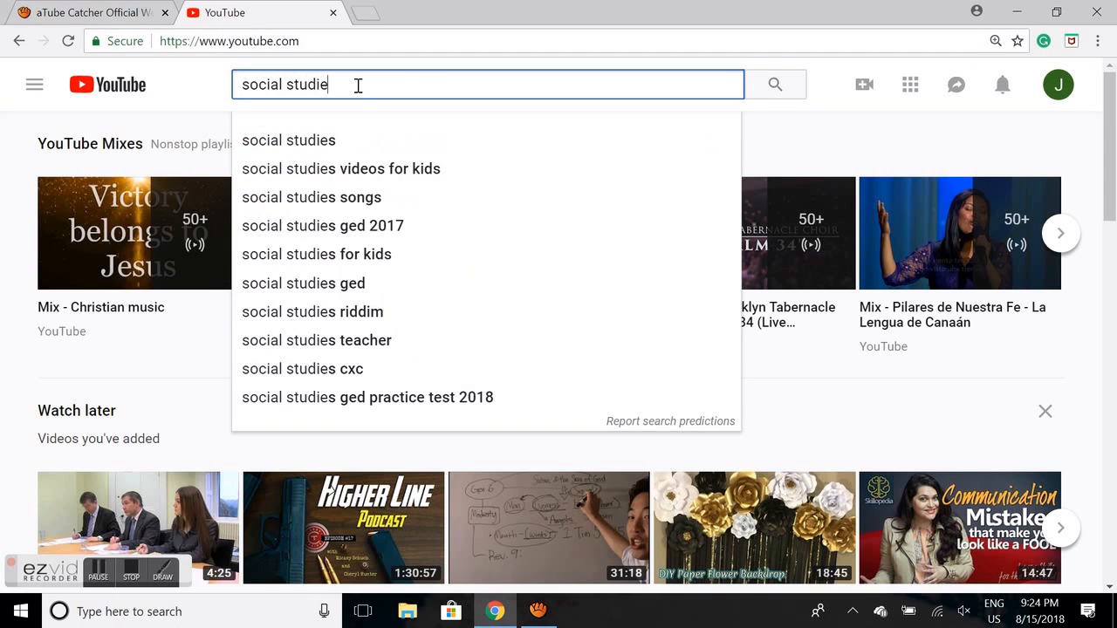
pyautogui.press('Return')
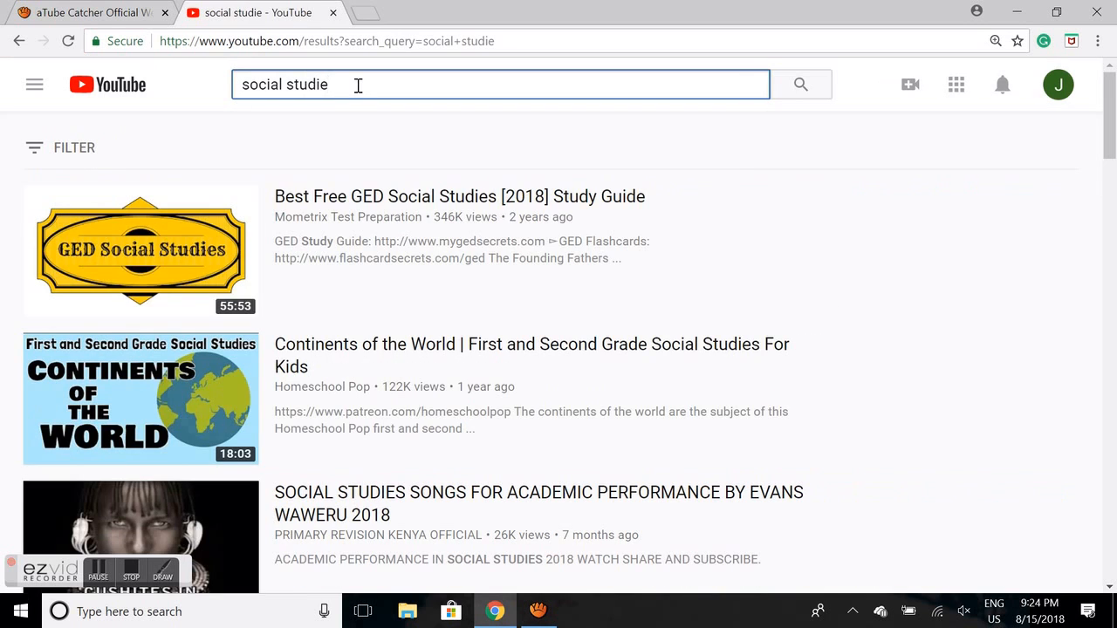
pyautogui.write('s')
pyautogui.press('Return')
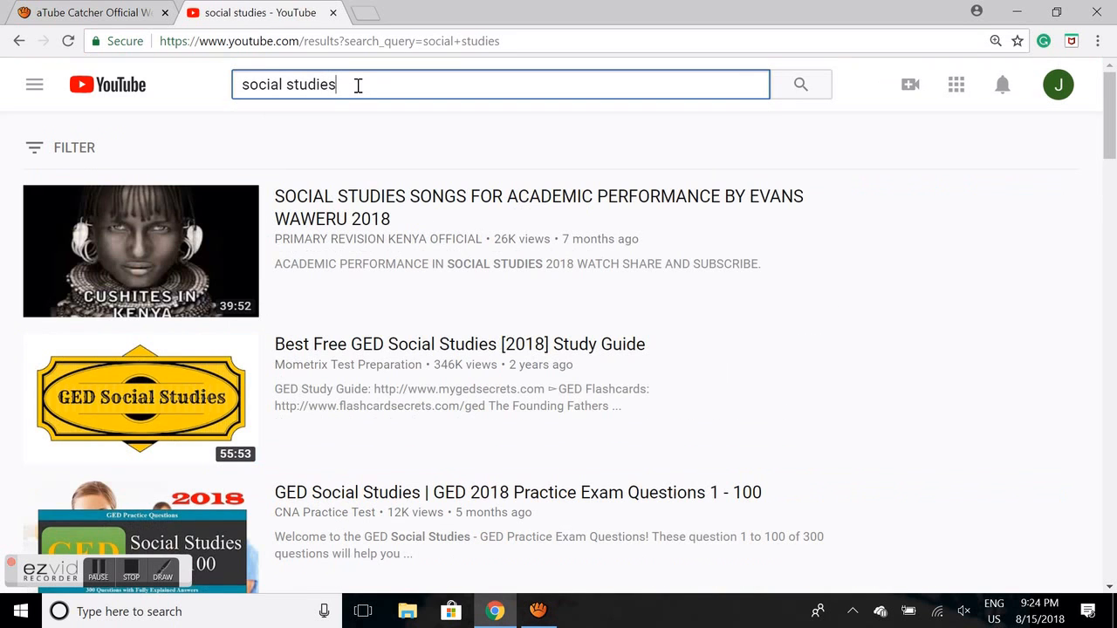
# - Open the video "Why Learn Social Studies?" from the search results and pause its playback
pyautogui.scroll(-5, 362, 323)
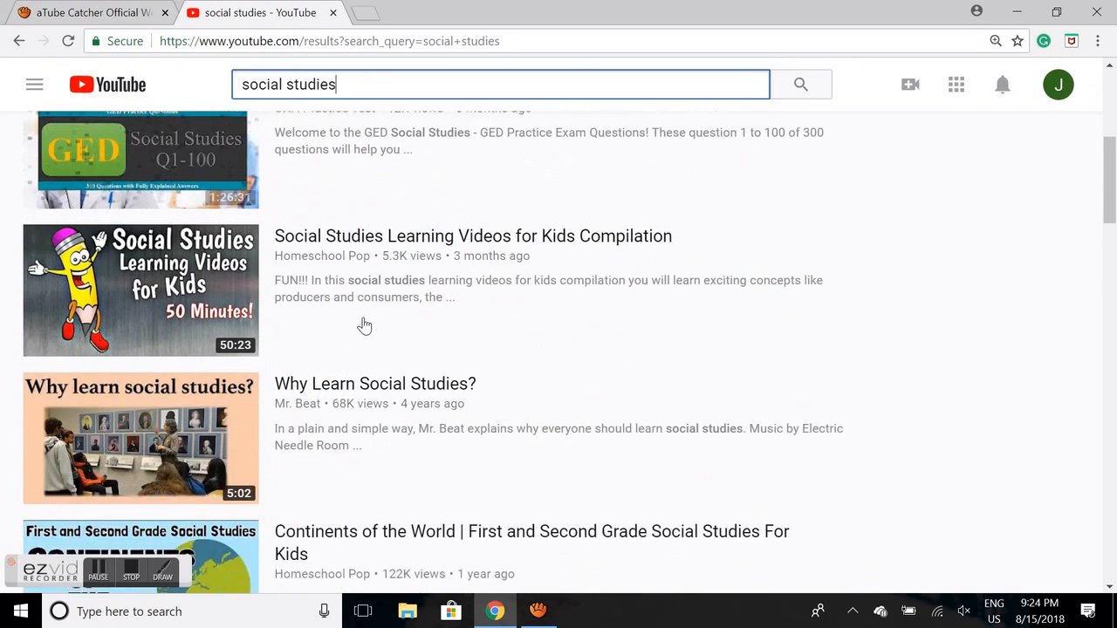
pyautogui.click(212, 355)
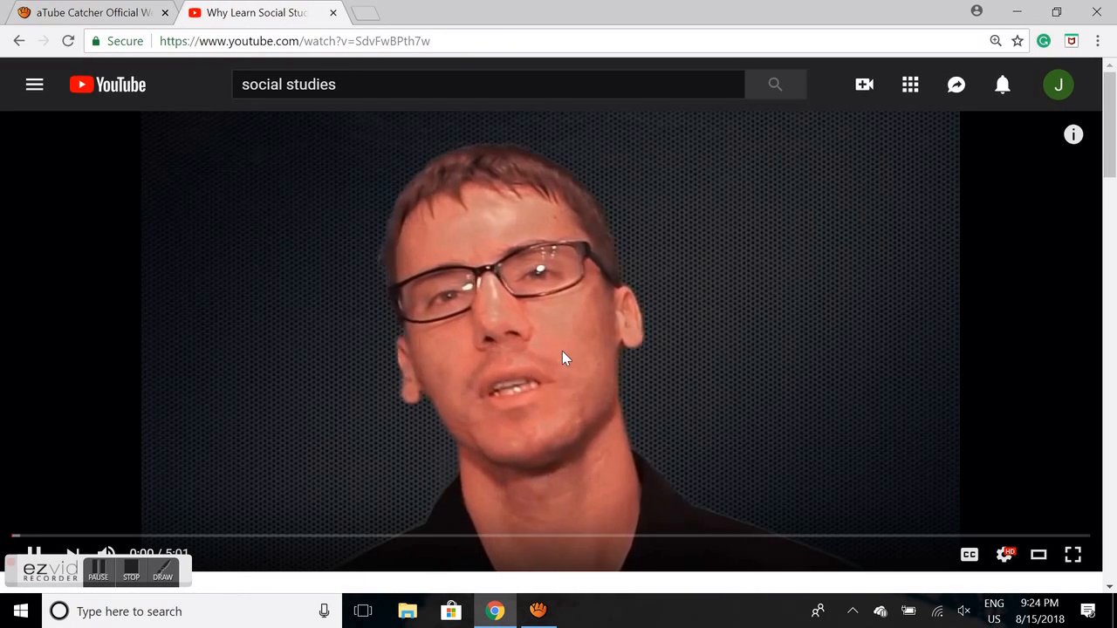
pyautogui.click(562, 351)
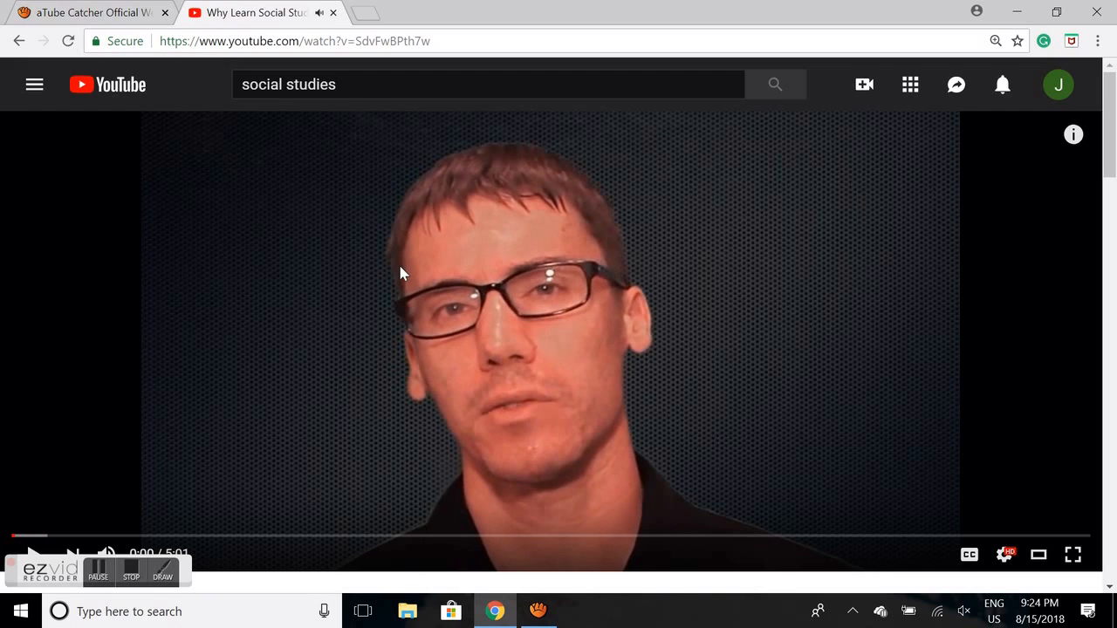
# - Copy the YouTube video's full address and paste it into aTube Catcher as the URL of the video to download
pyautogui.click(370, 44)
pyautogui.hotkey('ctrl', 'c')
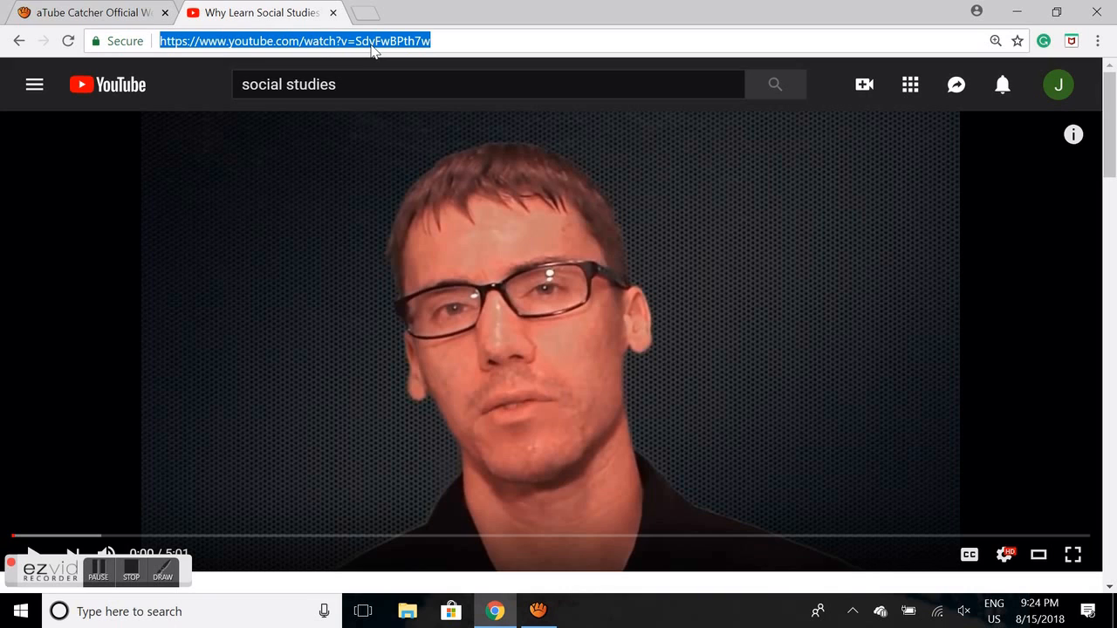
pyautogui.rightClick(373, 50)
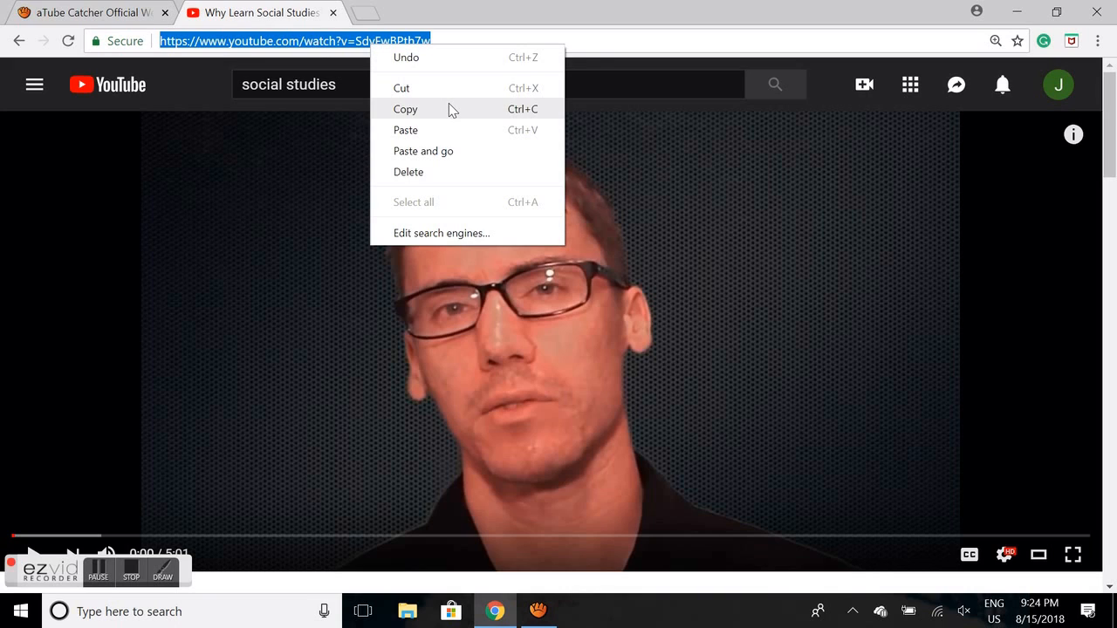
pyautogui.click(601, 44)
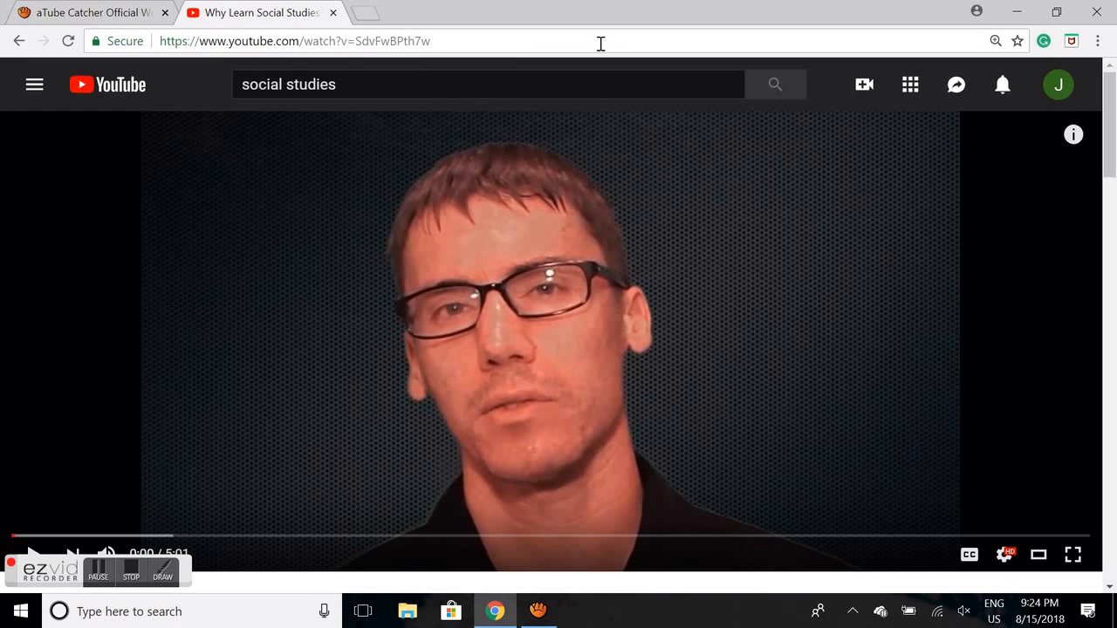
pyautogui.click(1016, 12)
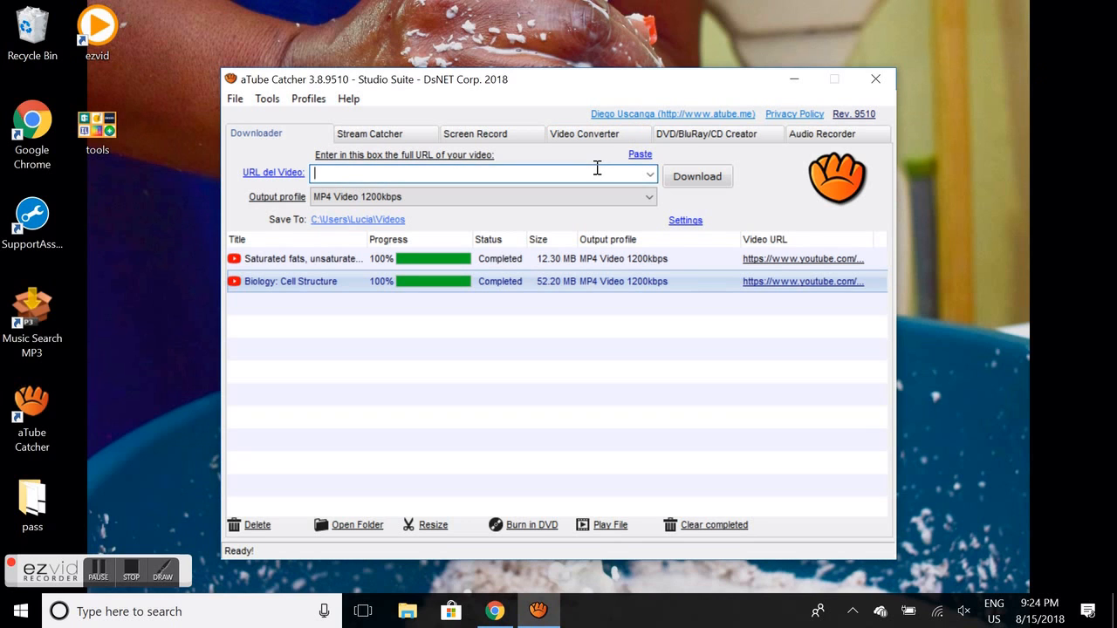
pyautogui.hotkey('ctrl', 'v')
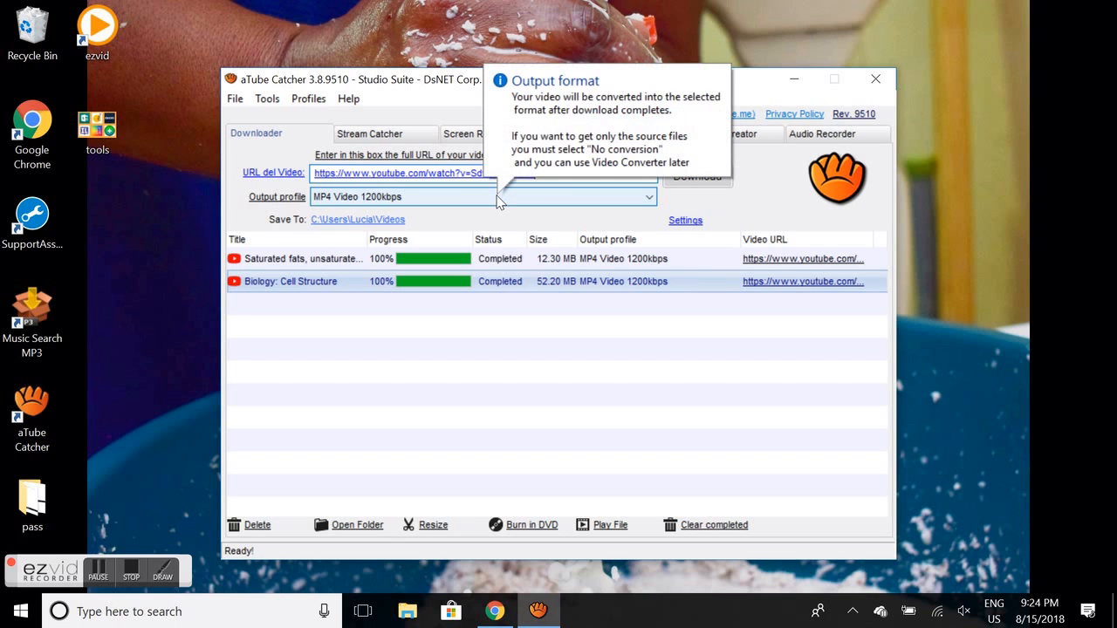
# - Download the video with the MP4 Video 1200kbps output profile, using the HD720 video/mp4 source format
pyautogui.click(499, 202)
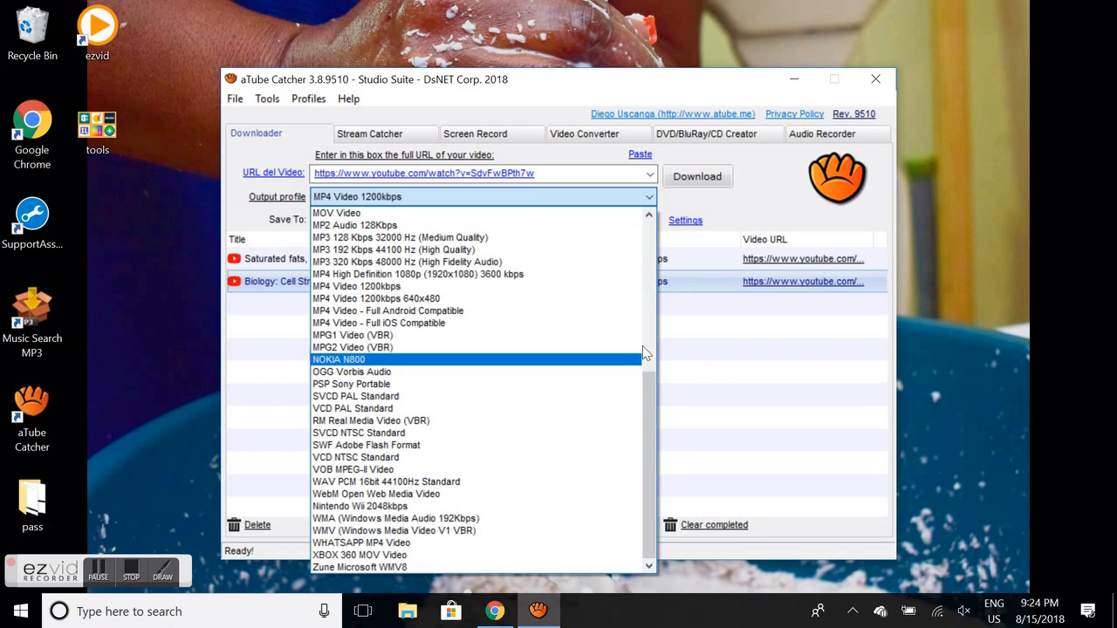
pyautogui.click(787, 210)
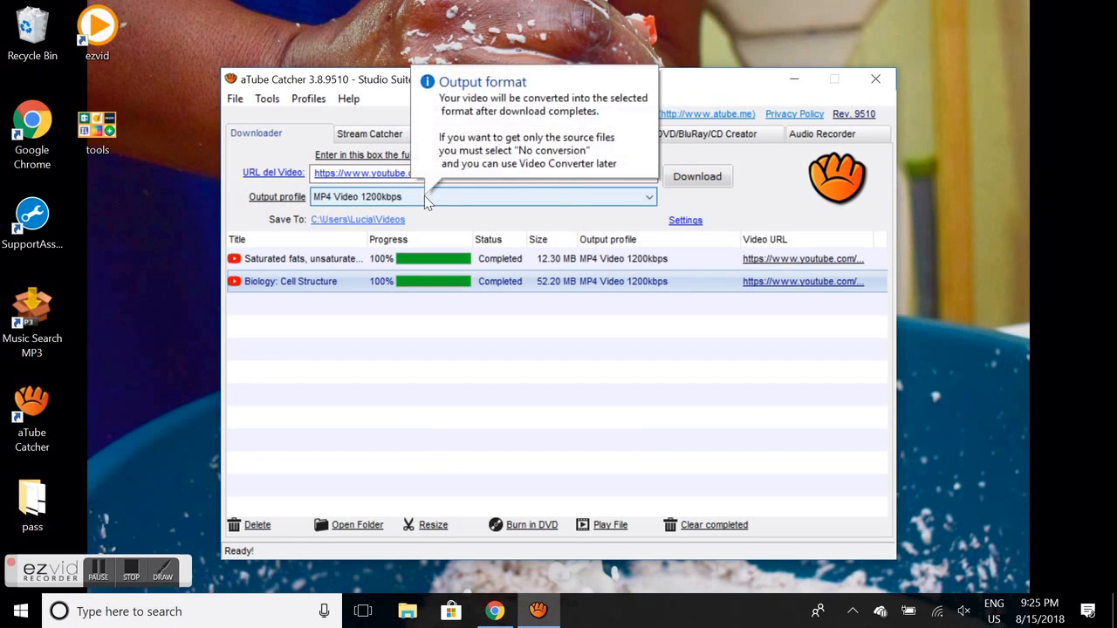
pyautogui.click(710, 175)
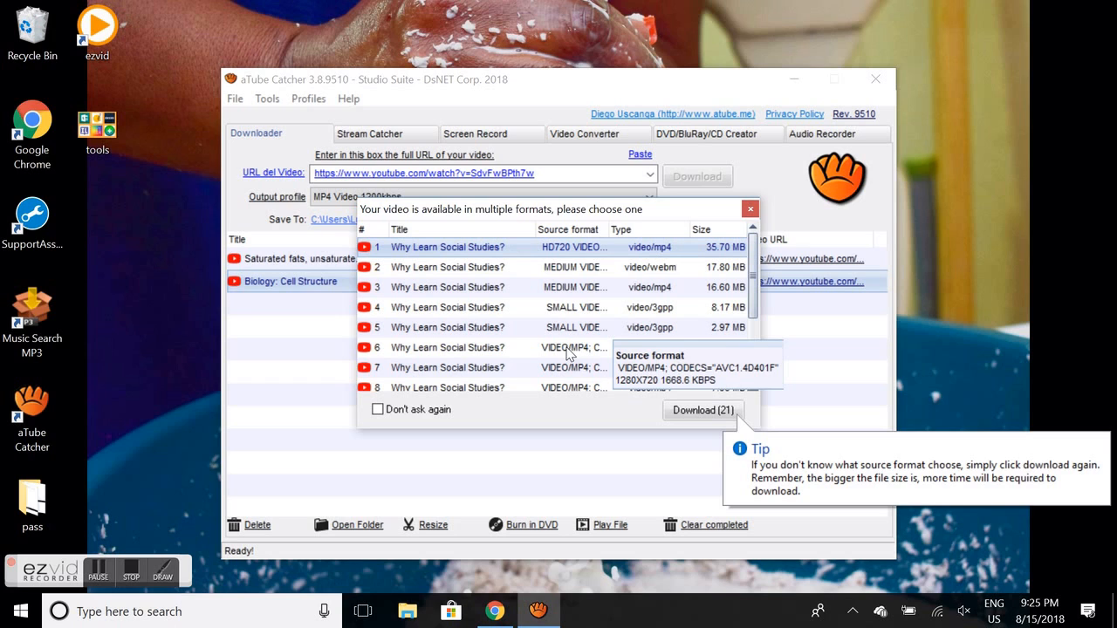
pyautogui.click(704, 410)
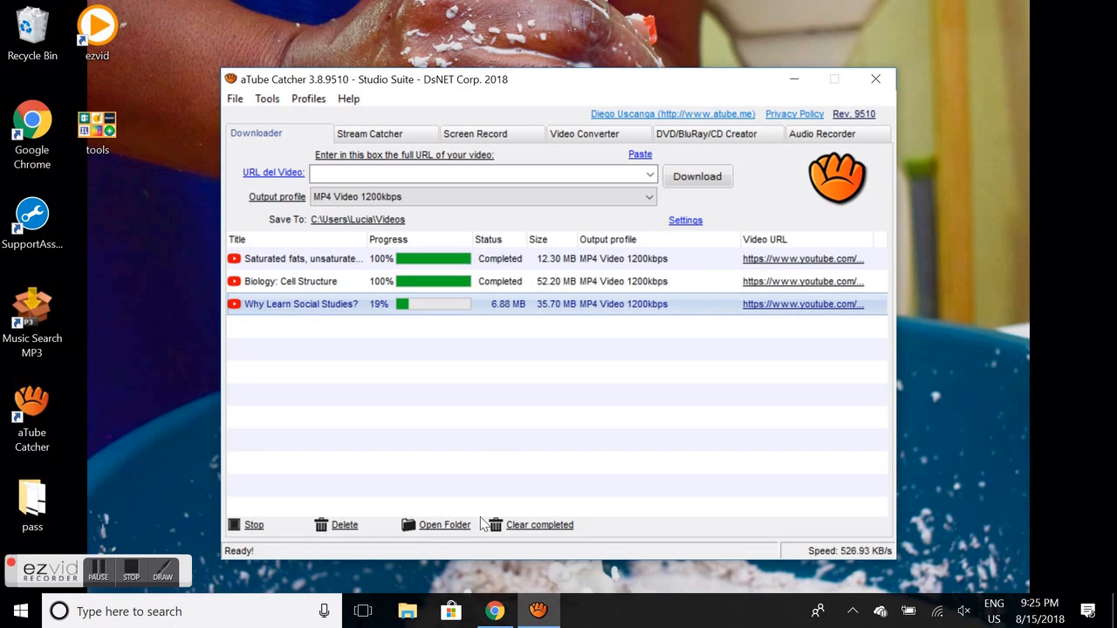
# - Open the Videos folder in File Explorer to check the downloaded files
pyautogui.click(409, 615)
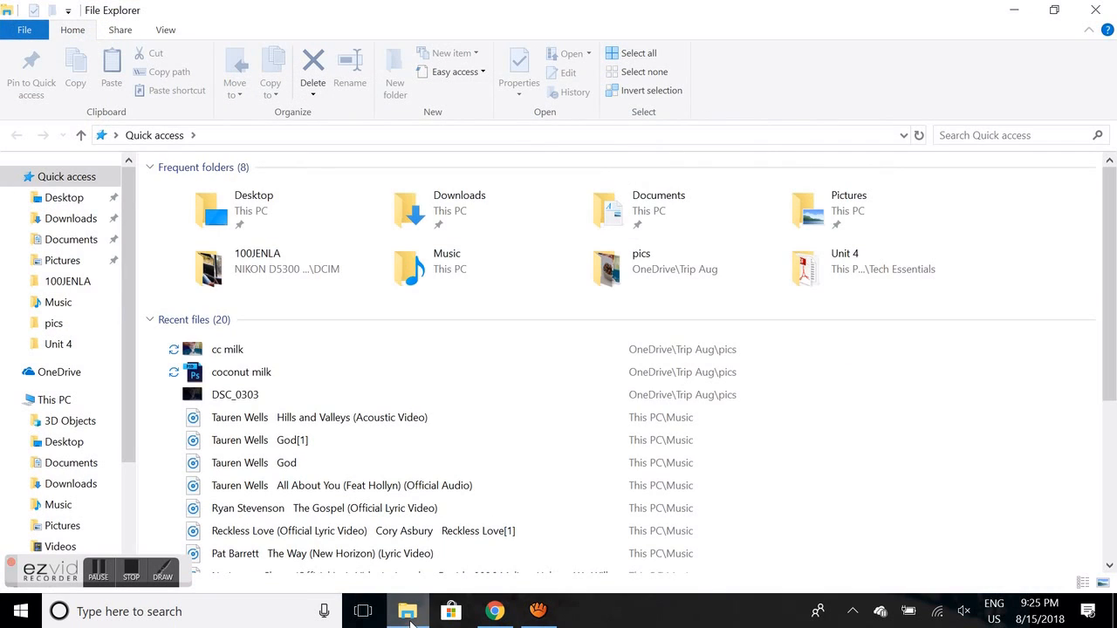
pyautogui.click(72, 556)
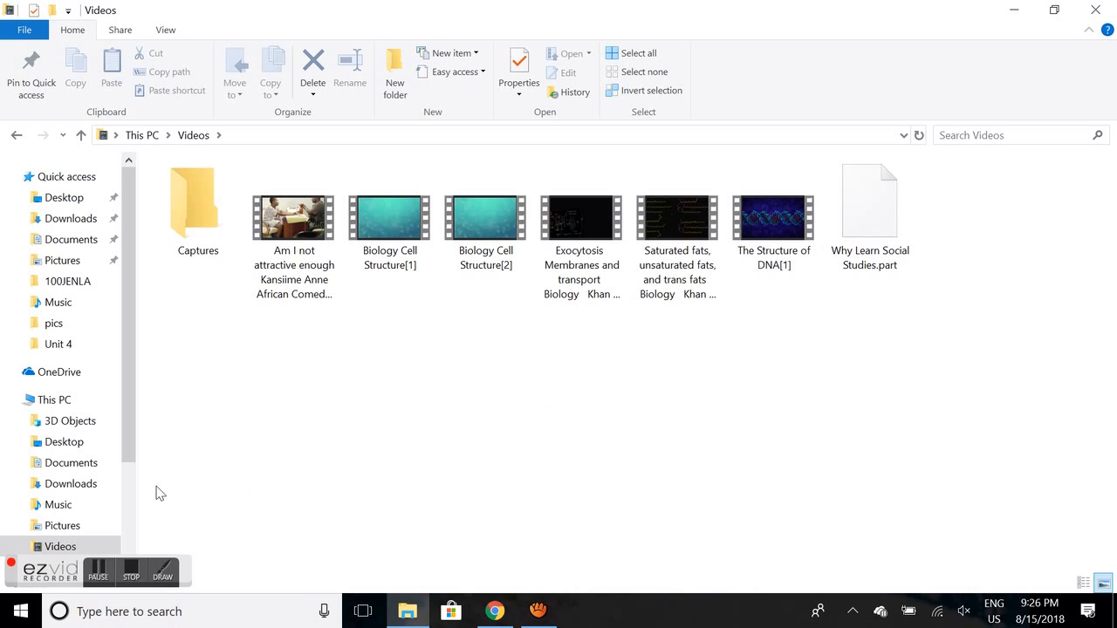
pyautogui.click(133, 574)
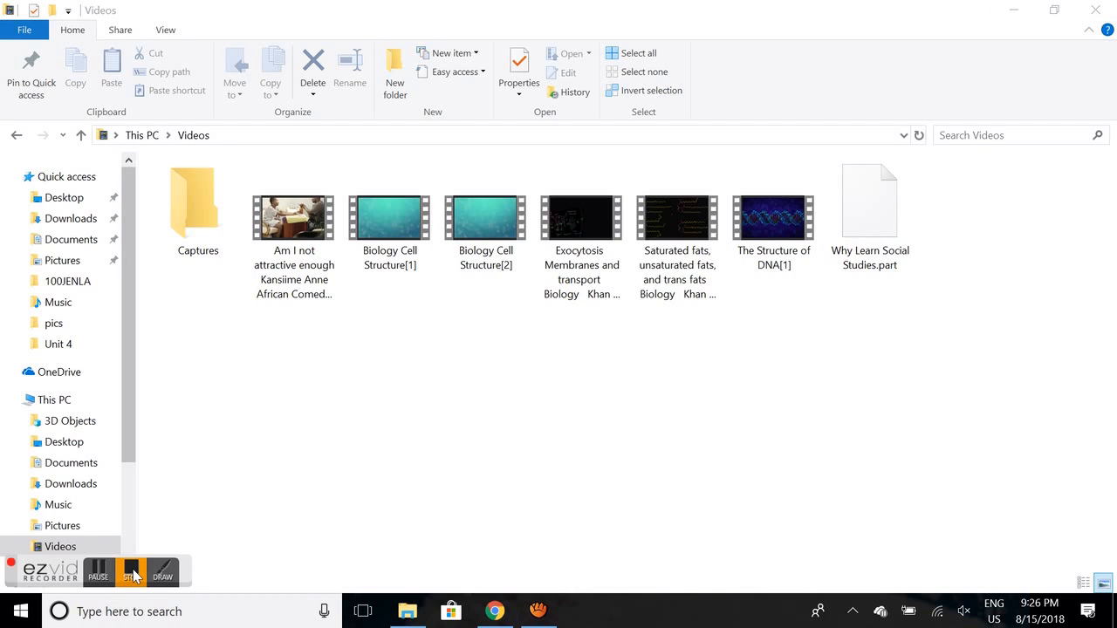